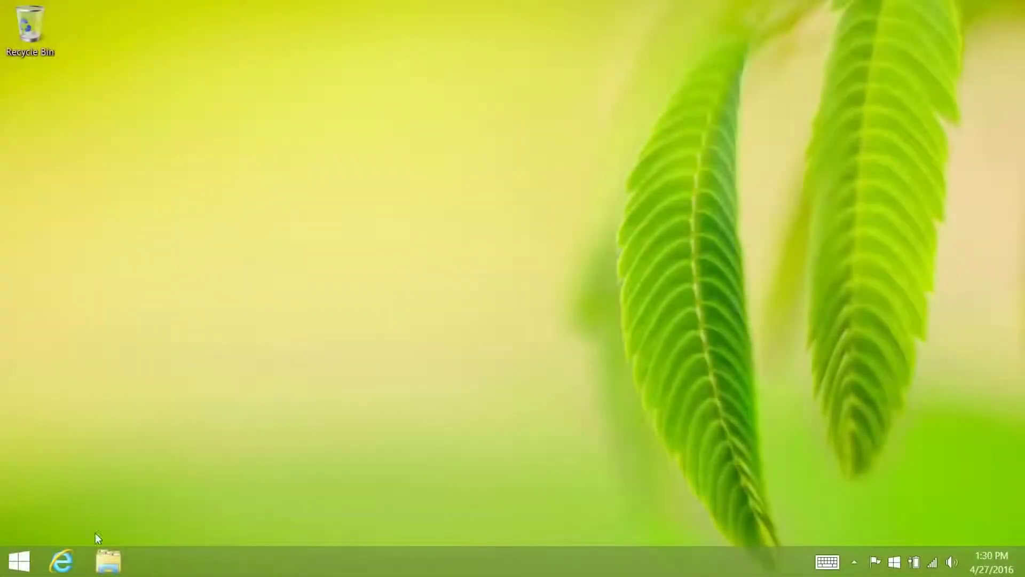
Load HP's setup page 123.hp.com/us/en/devices/setup in Internet Explorer.
click(75, 553)
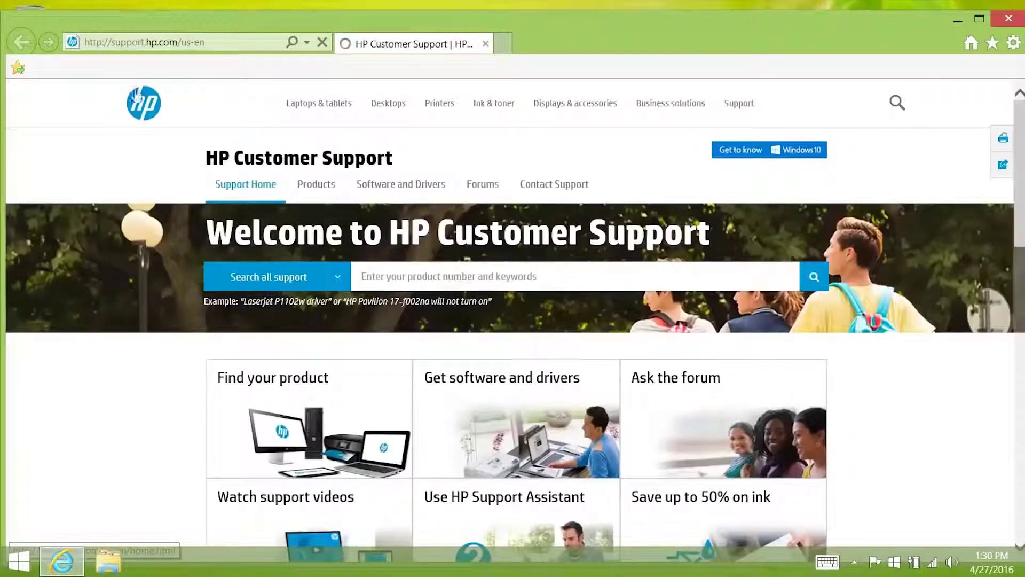
click(165, 42)
text(1)
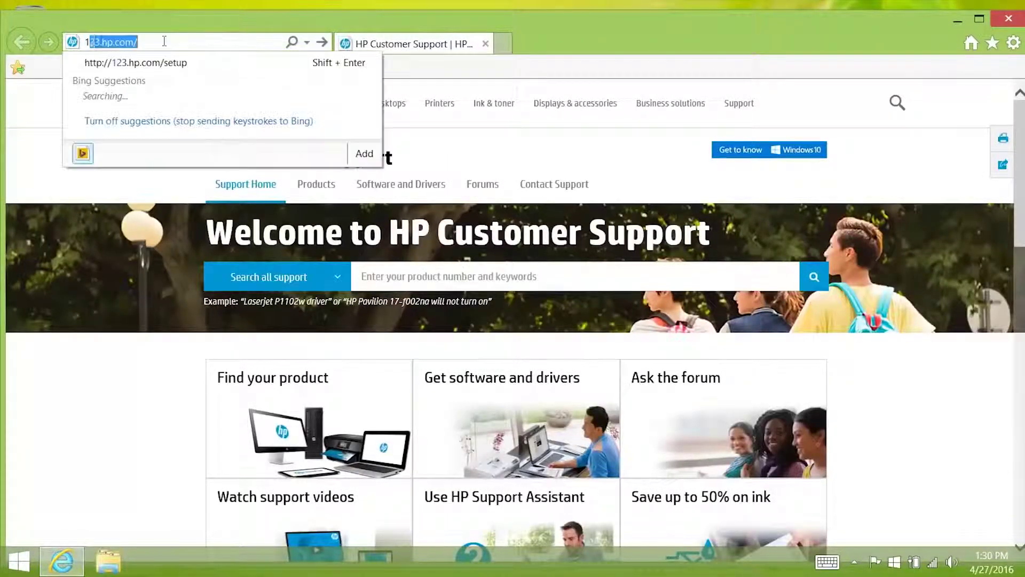
text(23.)
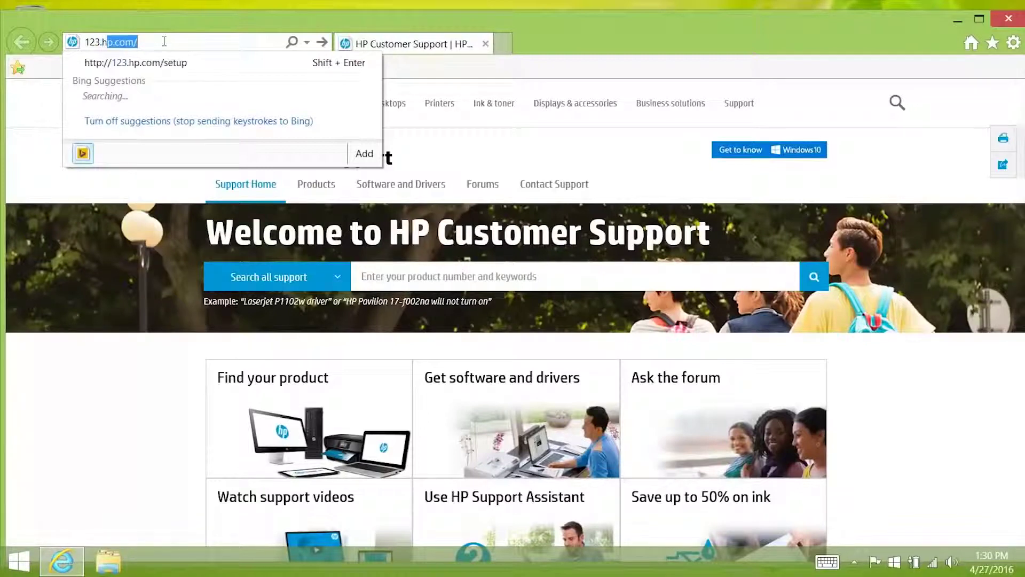
text(hp.com/u)
text(s/)
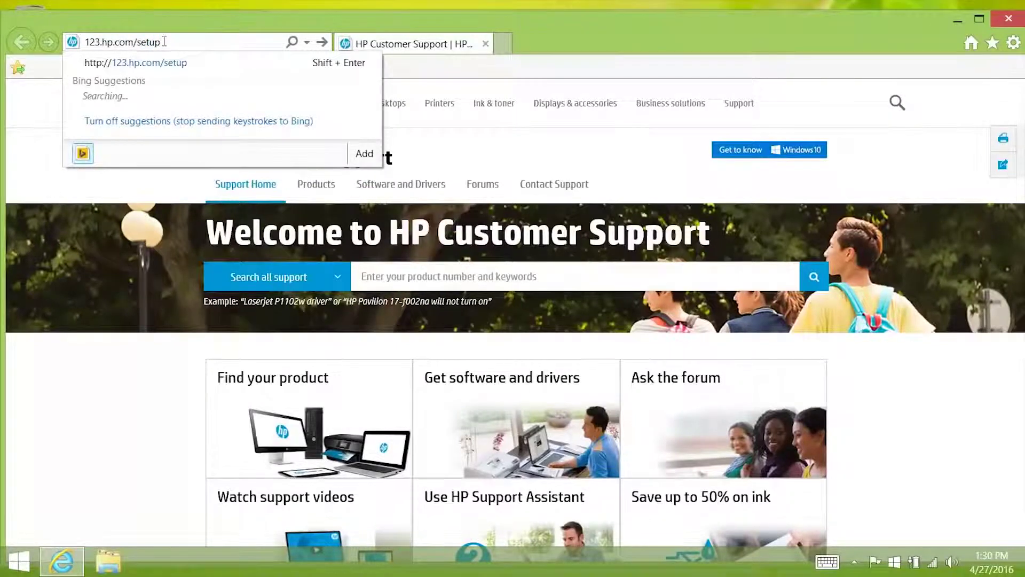
text(en/devices/setup)
key(Return)
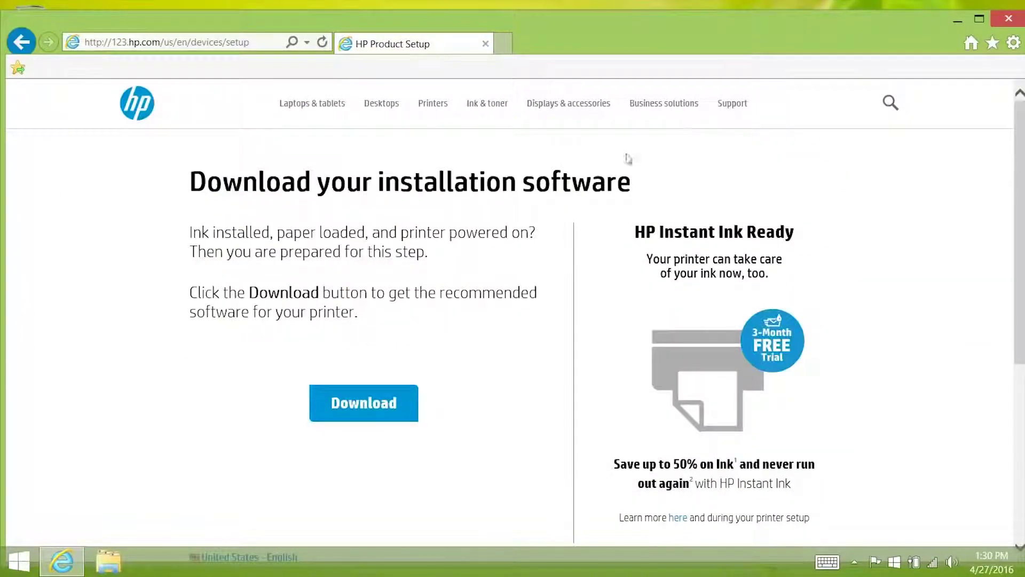
Download the HP Easy Start installer, run it, and allow it to make changes.
click(384, 403)
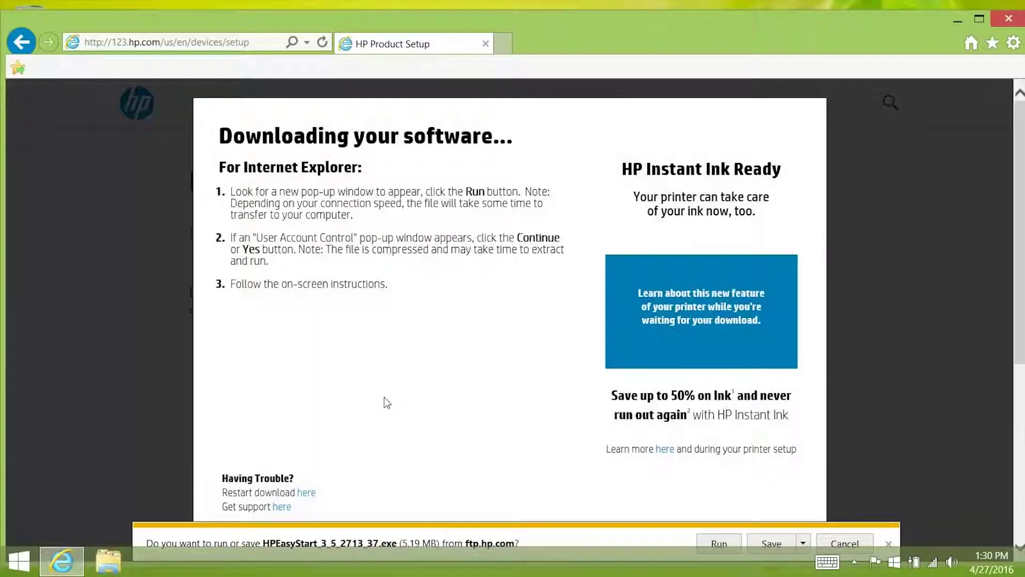
click(717, 543)
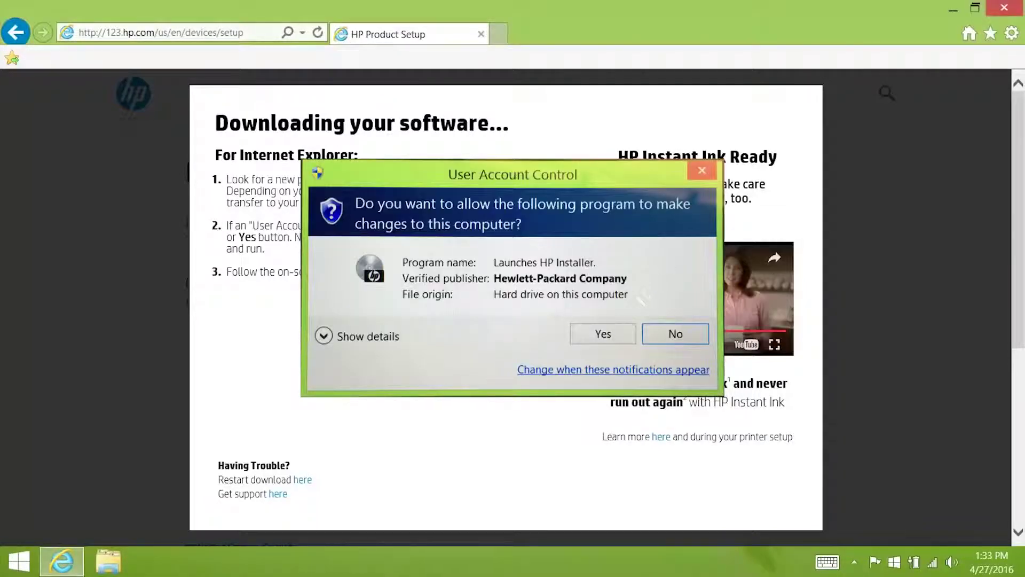
click(609, 333)
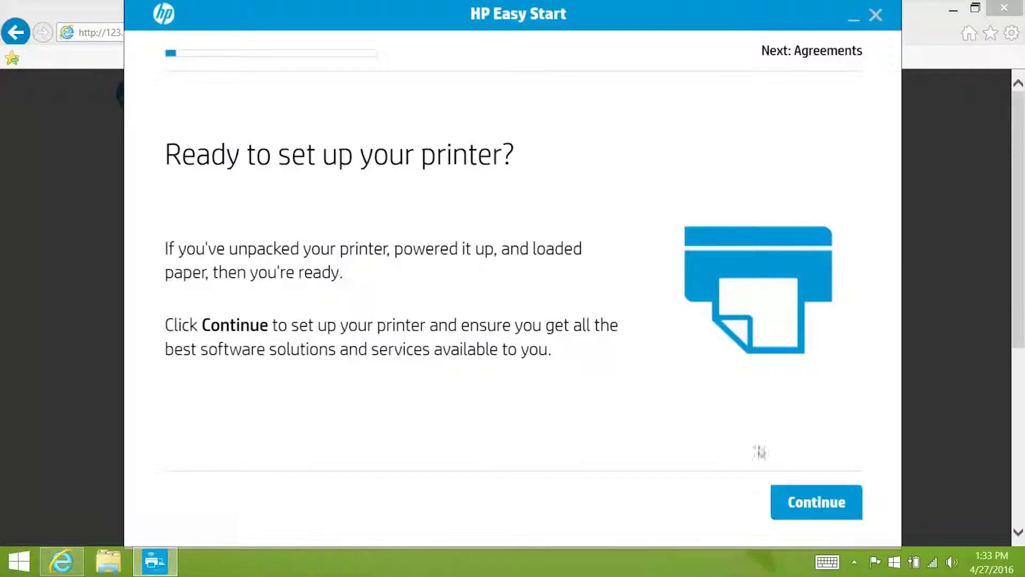
Accept the installation agreements and connect the found printer via HP Auto Wireless Connect.
click(822, 503)
click(291, 505)
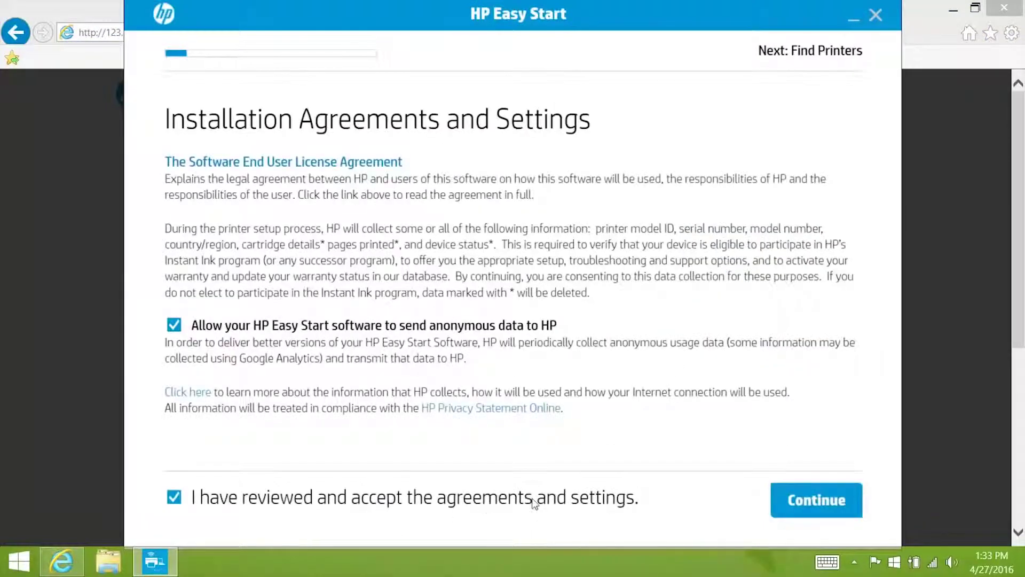
click(787, 498)
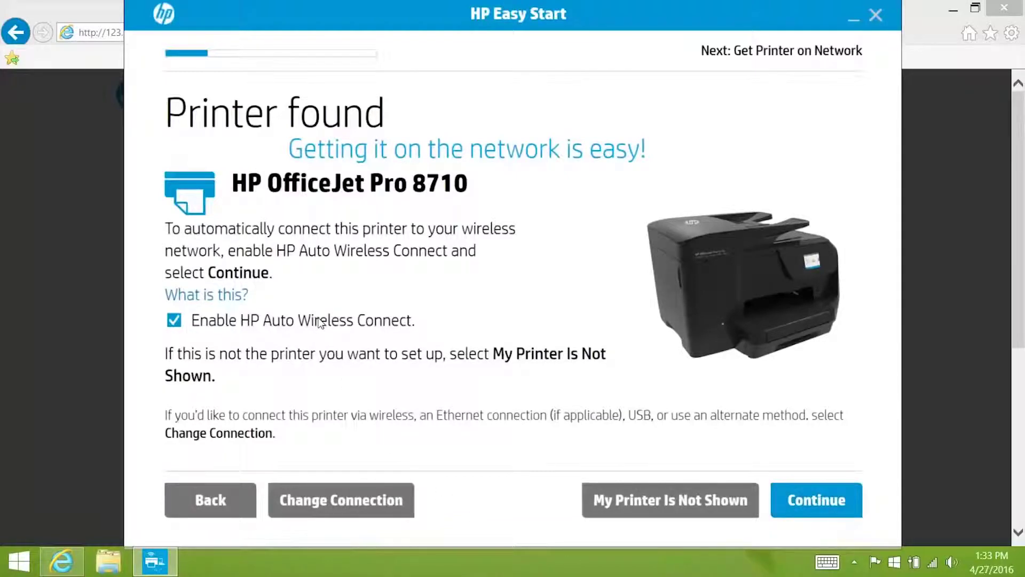
click(789, 491)
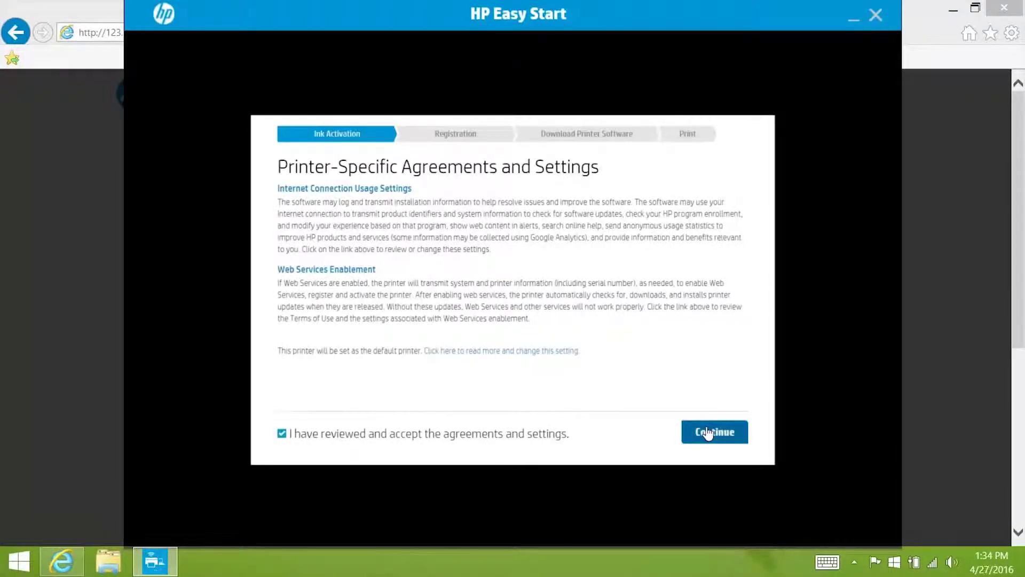
Accept the printer-specific agreements and decline HP Instant Ink, refusing its reminder too.
click(708, 432)
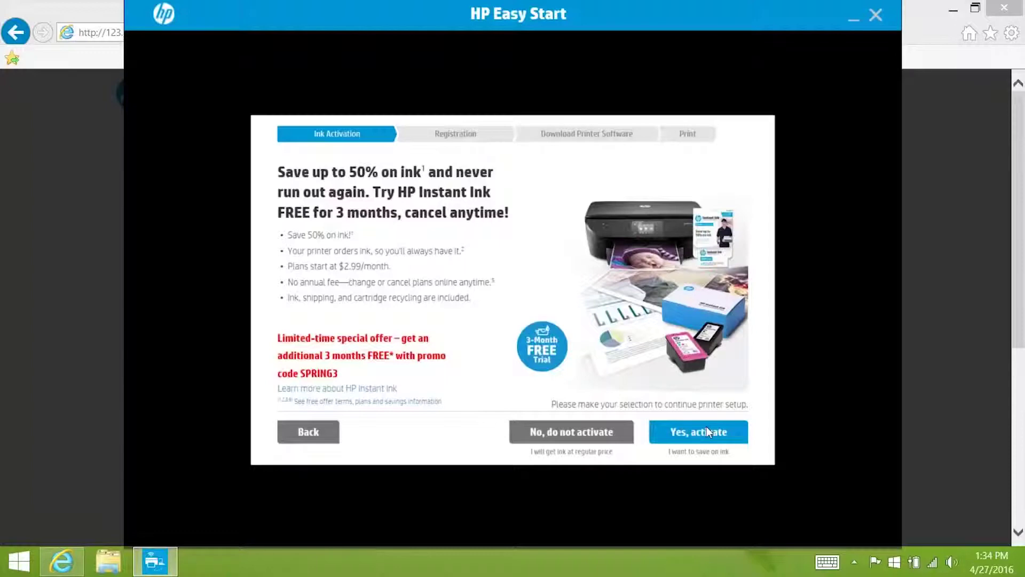
click(603, 439)
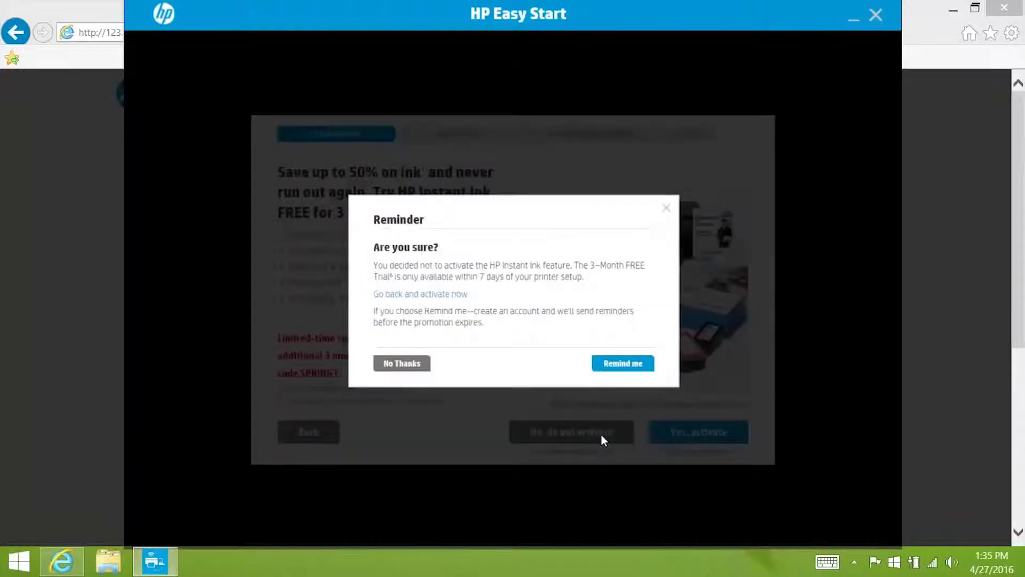
click(401, 363)
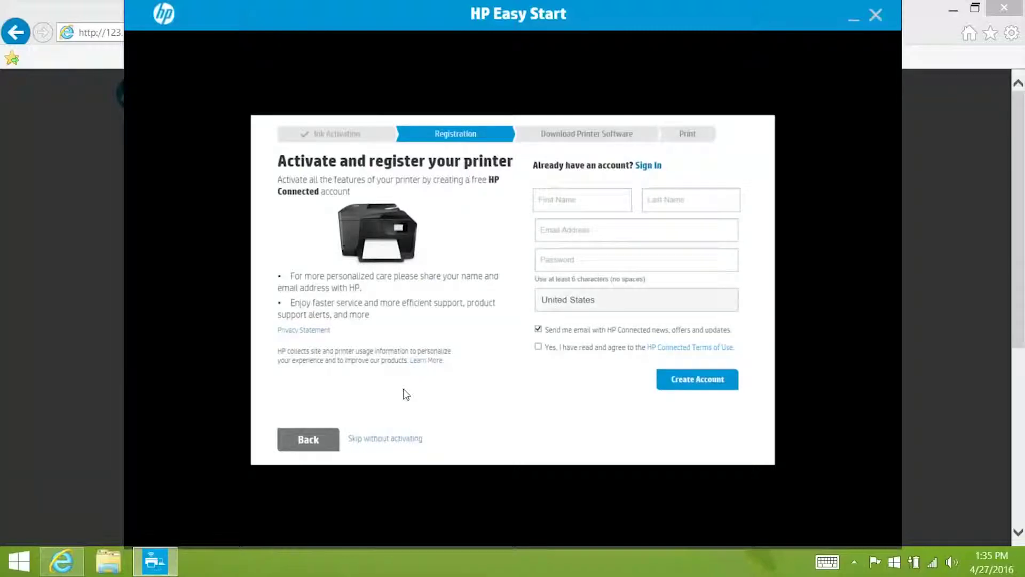
Register the printer as 'In the home for personal use' with a postal code.
click(386, 439)
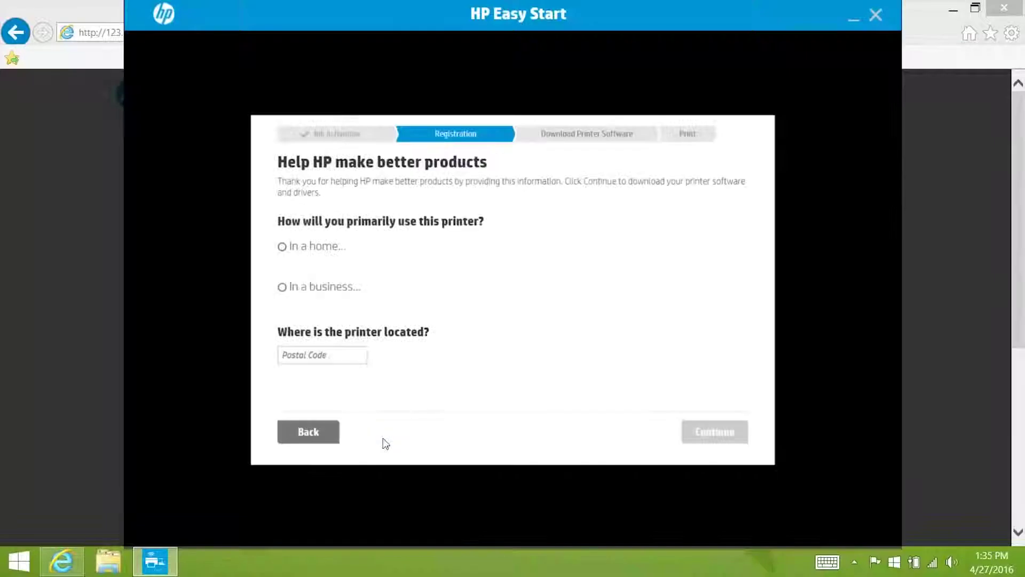
click(326, 258)
click(326, 265)
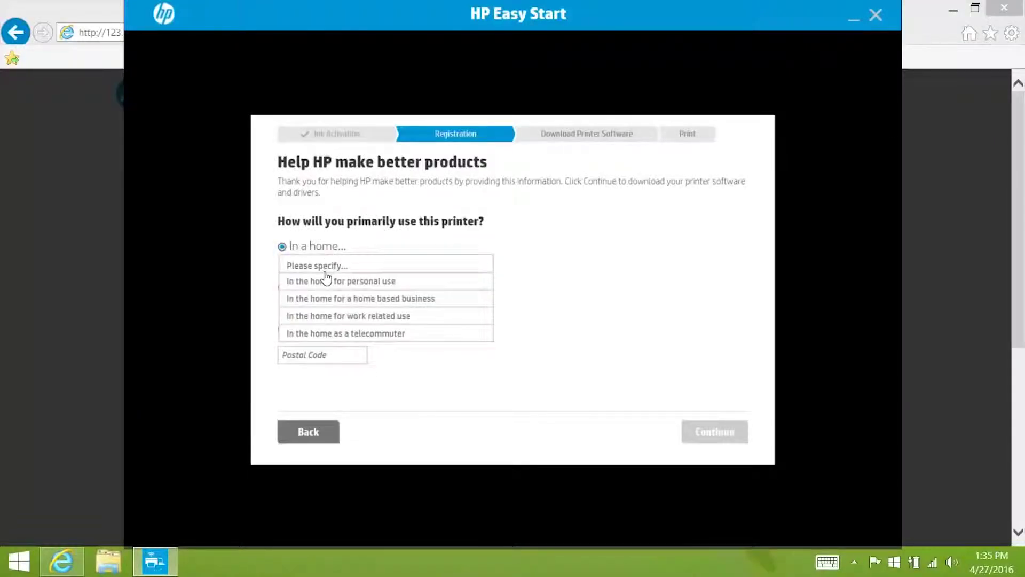
click(326, 280)
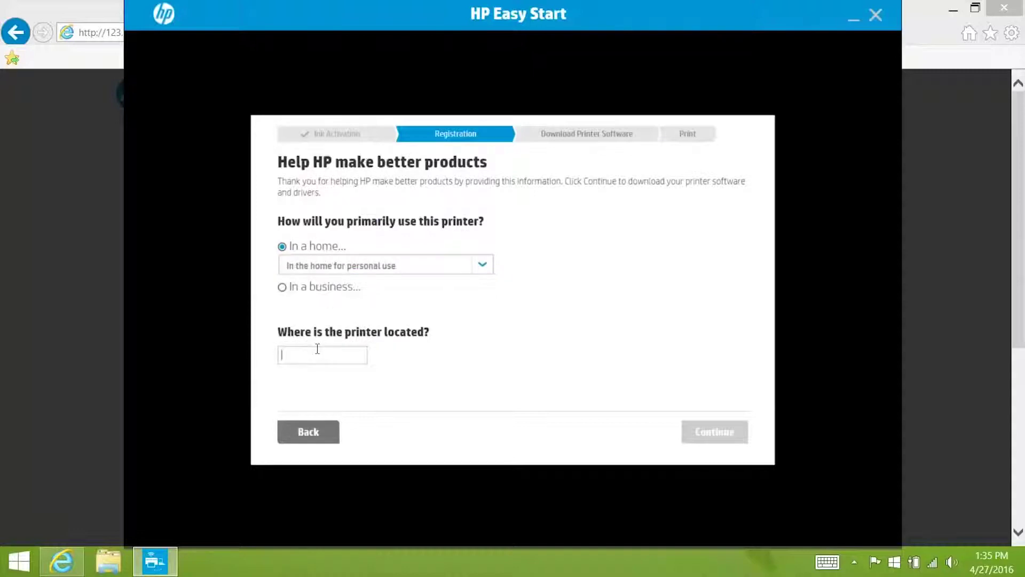
text(11111)
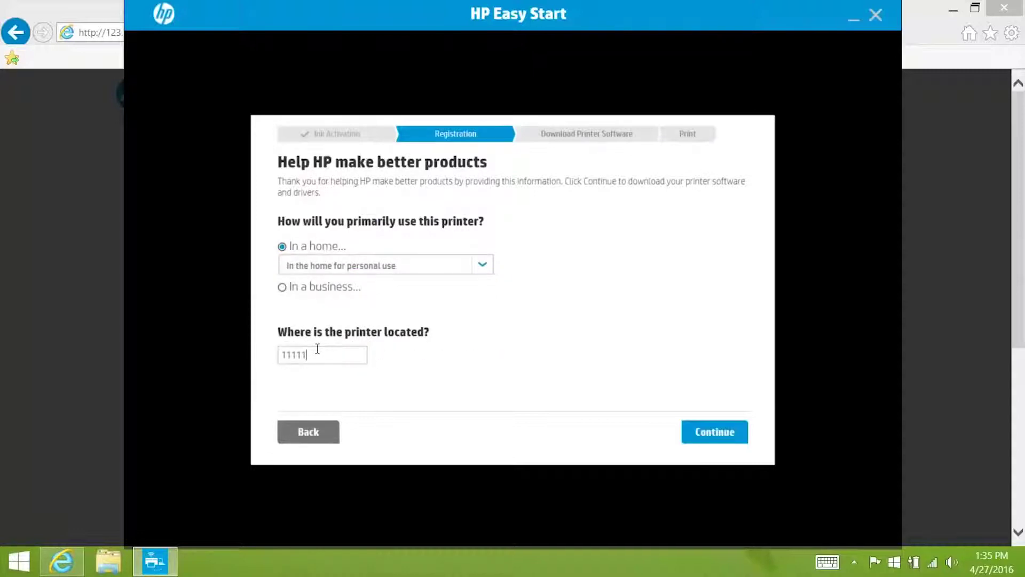
click(702, 437)
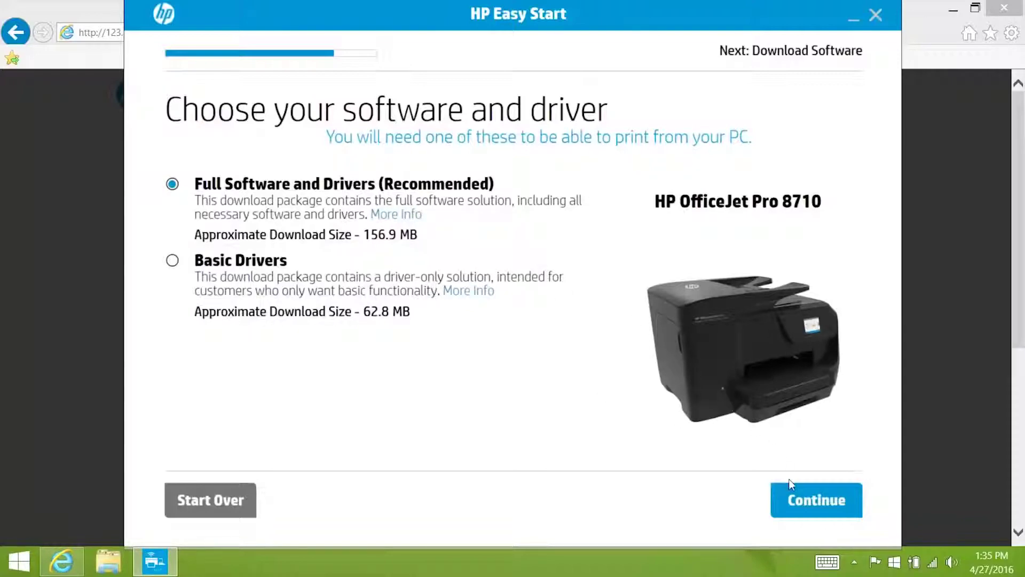
Download the Full Software and Drivers (Recommended) package of 156.9 MB.
click(798, 500)
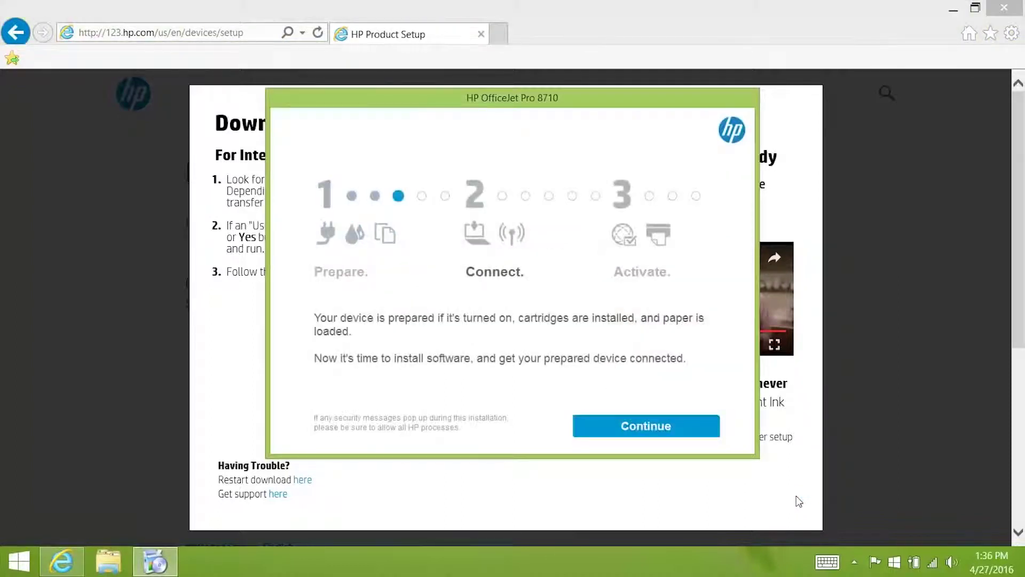
Install the recommended software after accepting the agreements, then choose a Wireless connection.
click(672, 423)
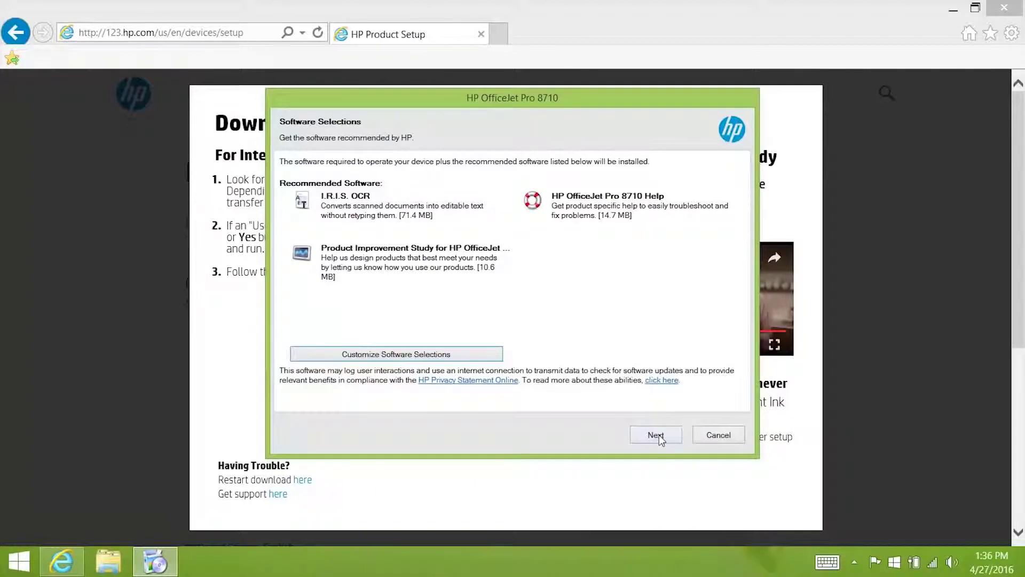
click(659, 434)
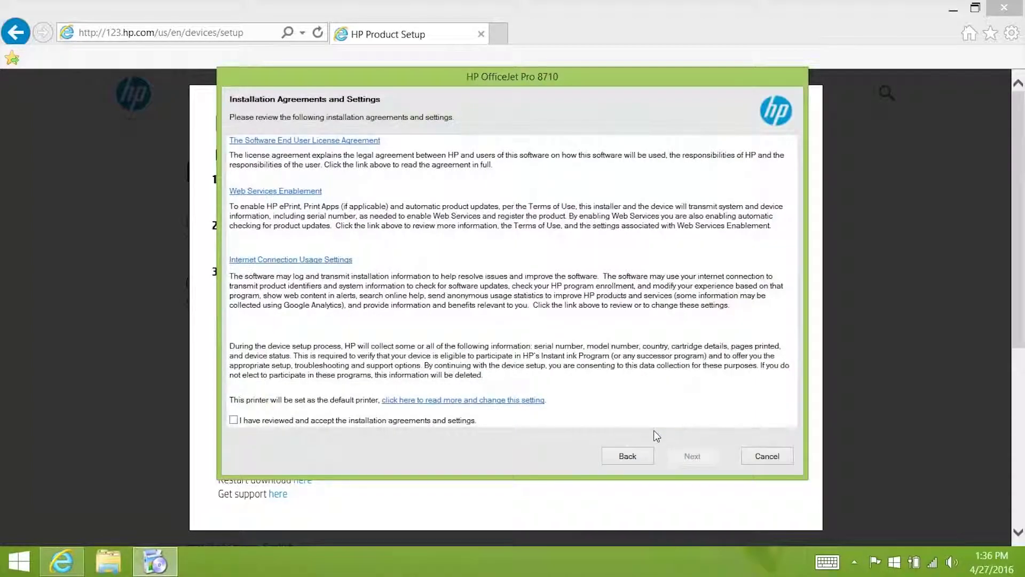
click(391, 422)
click(688, 457)
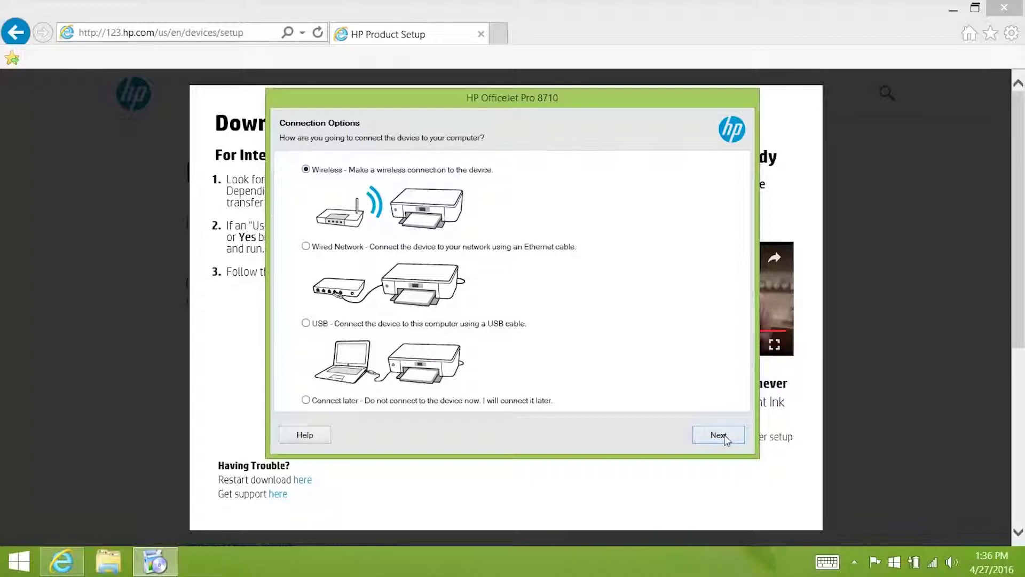
click(720, 436)
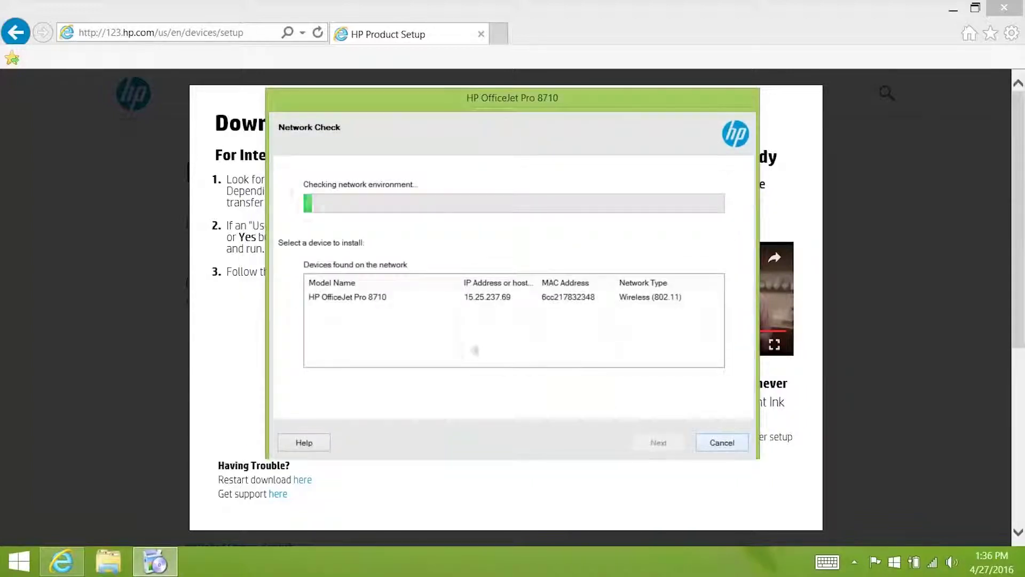
Select the networked HP OfficeJet Pro 8710 and install it.
click(427, 297)
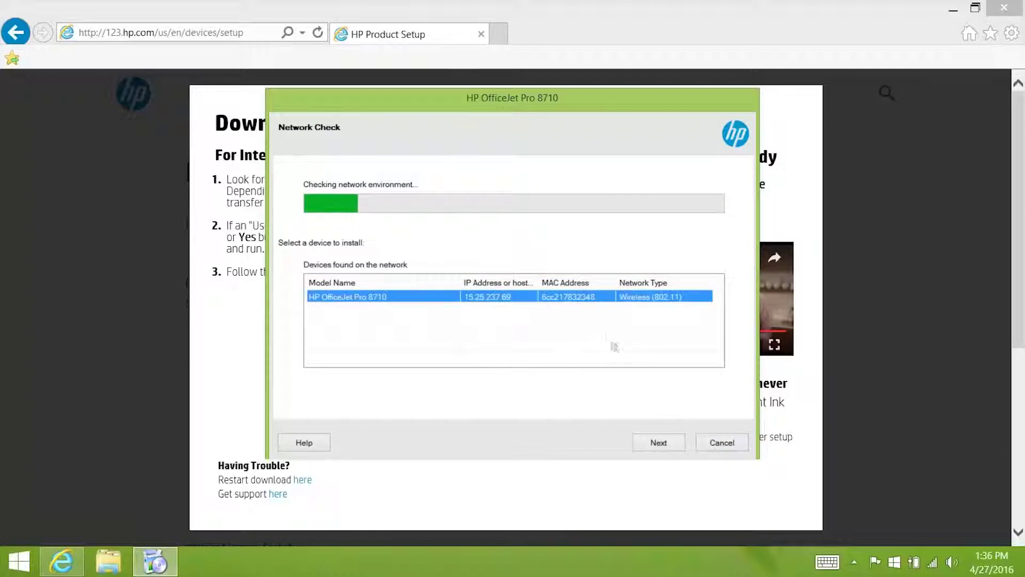
click(657, 441)
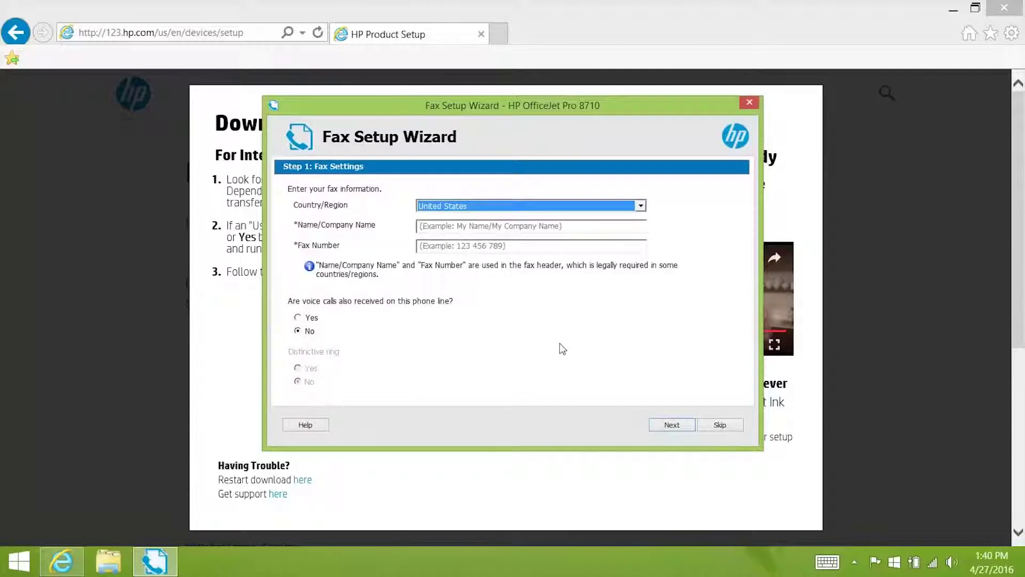
Skip fax setup, then record 'In the home for personal use' and the postal code.
click(720, 425)
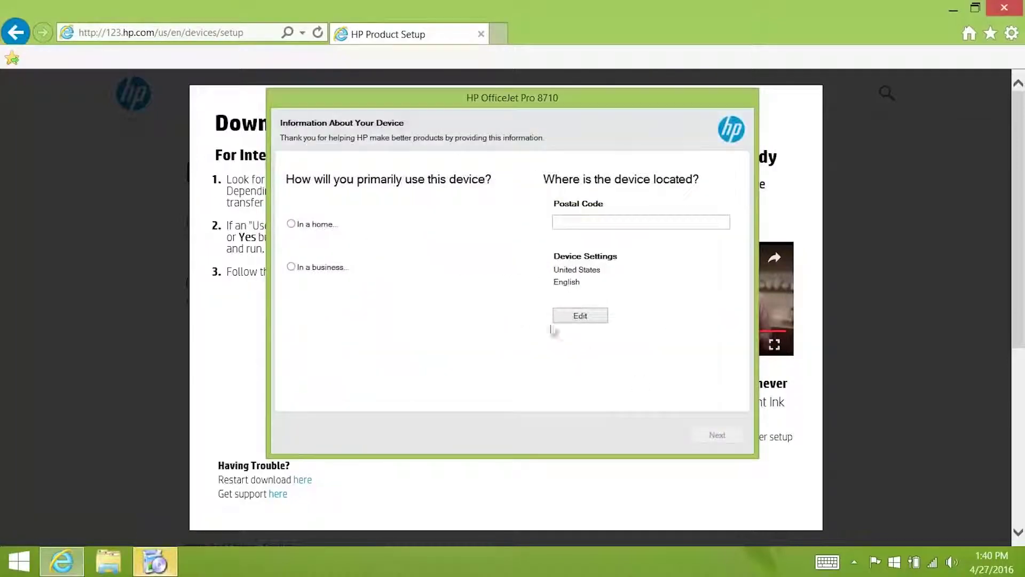
click(315, 224)
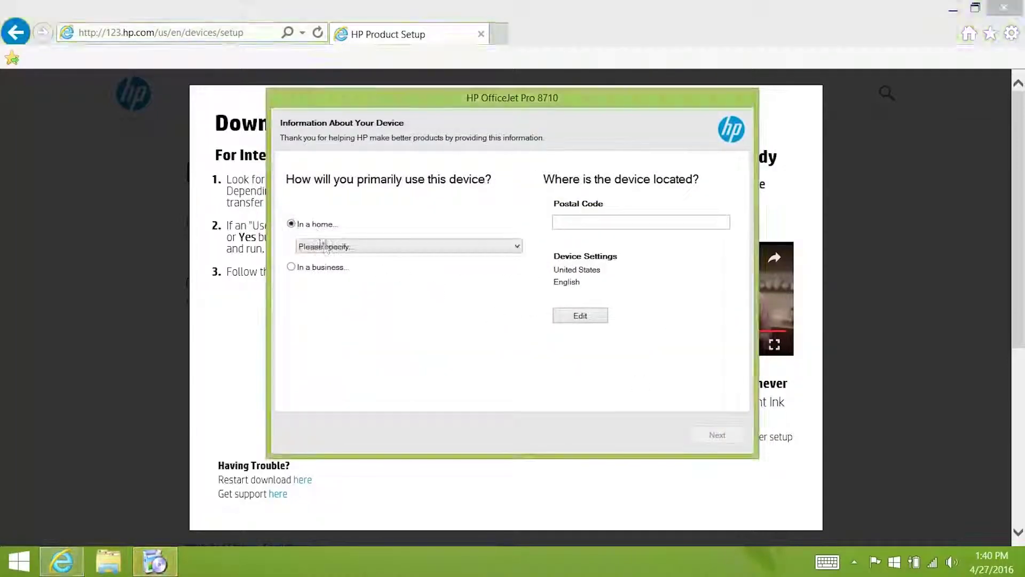
click(327, 247)
click(329, 260)
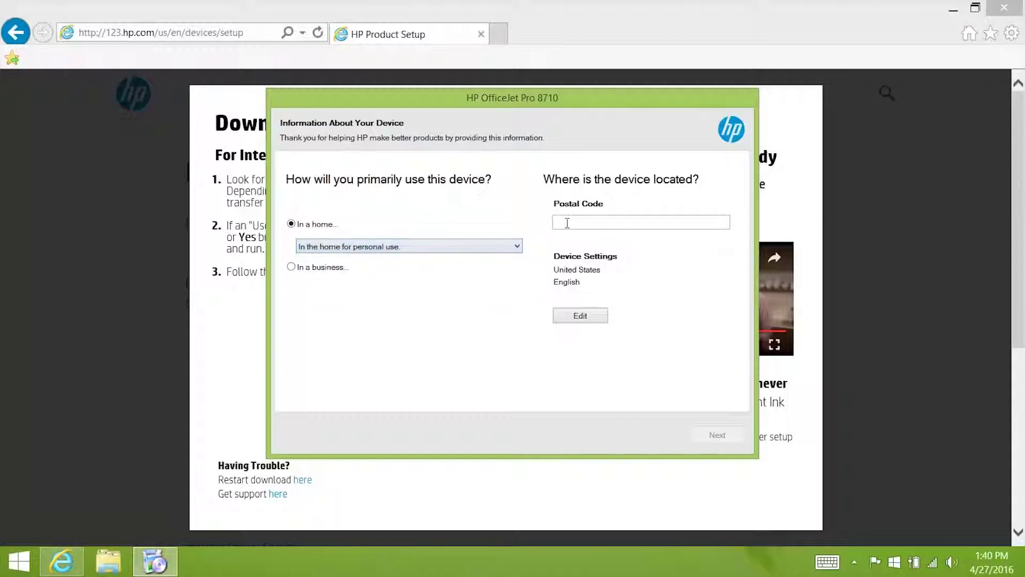
text(11111)
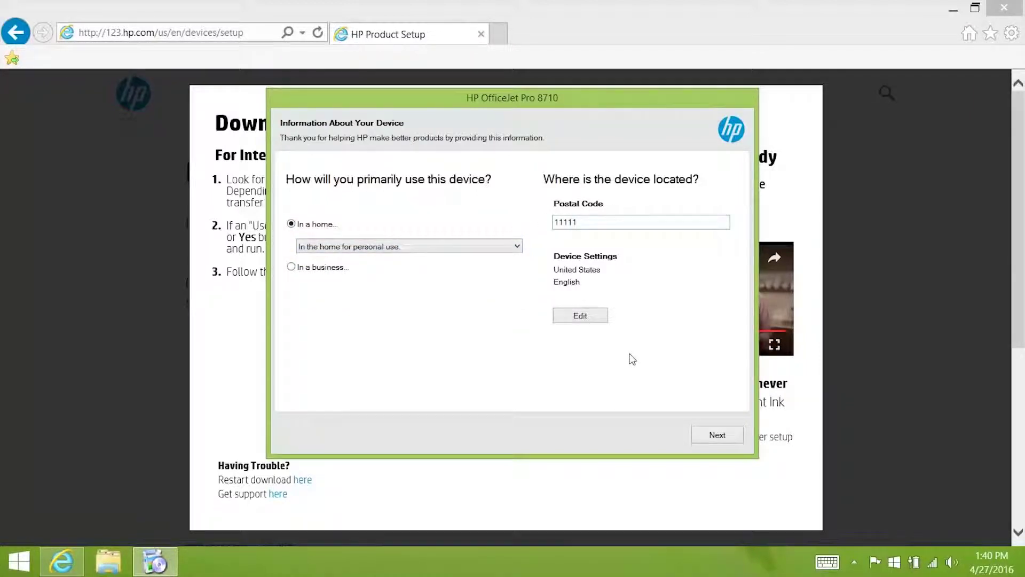
click(715, 434)
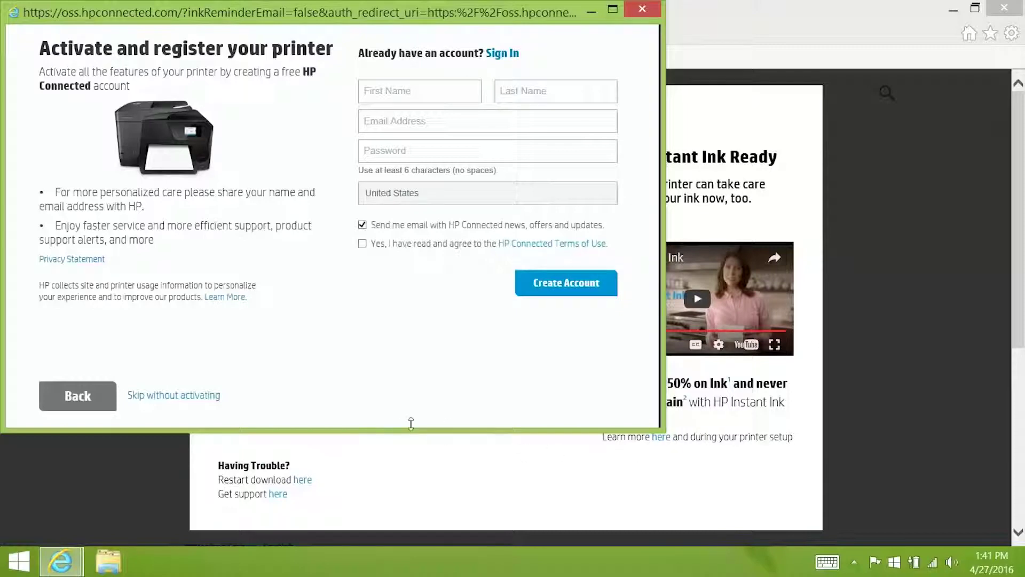
Skip printer activation and click Finish on the 'Congratulations! Setup is complete' page.
click(214, 397)
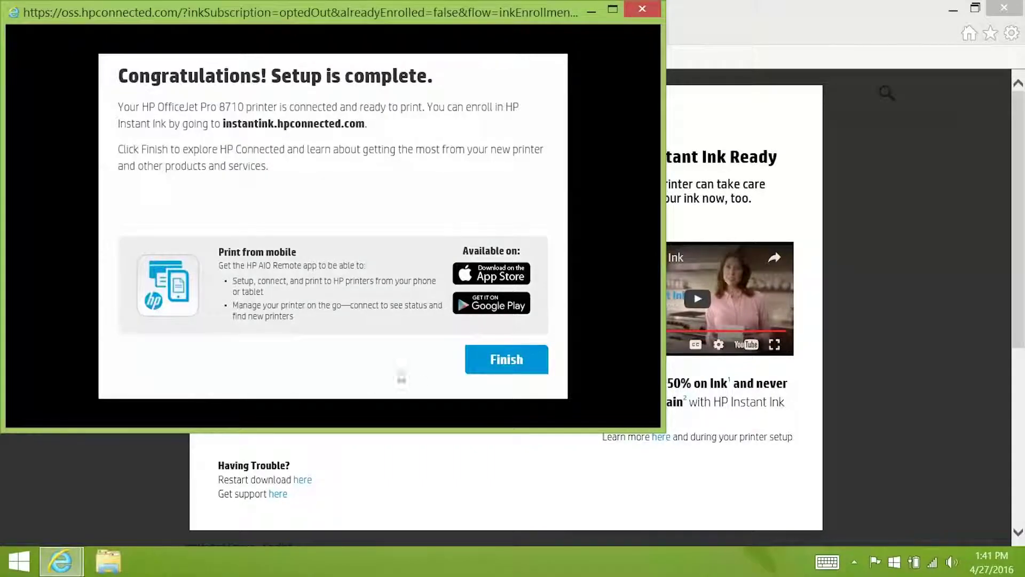
click(490, 359)
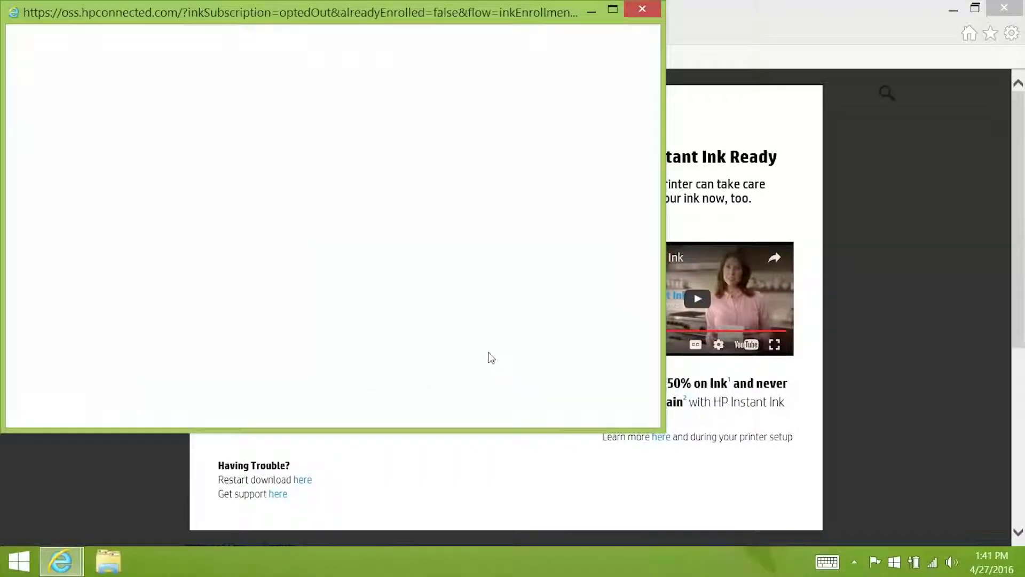